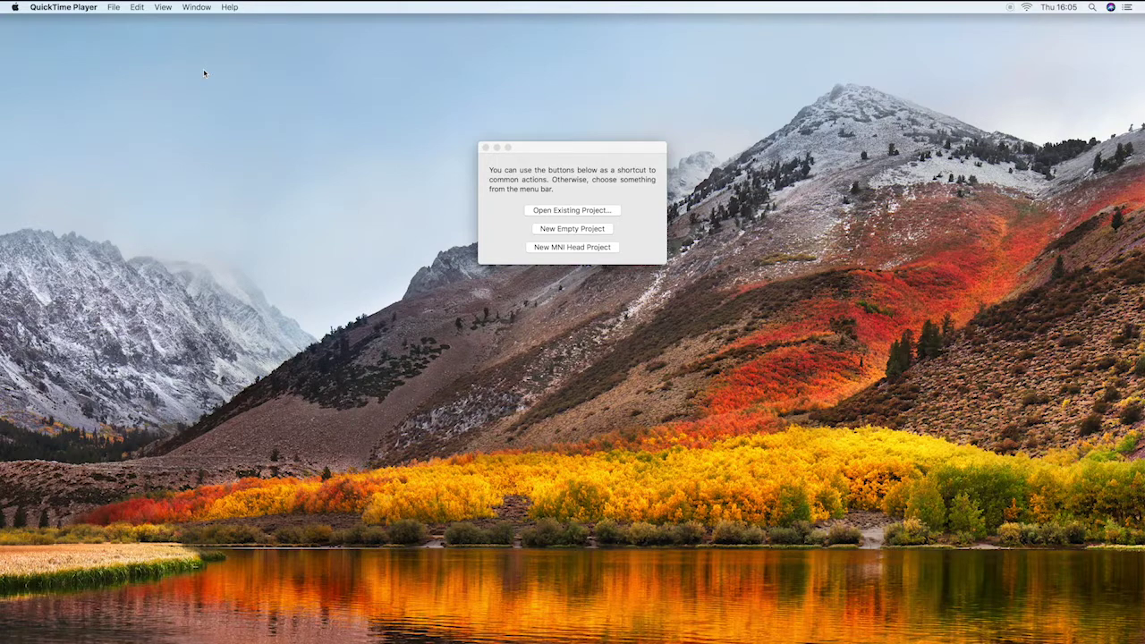
Step: Create a new MNI Head project in Brainsight and open its target configuration
left_click(578, 148)
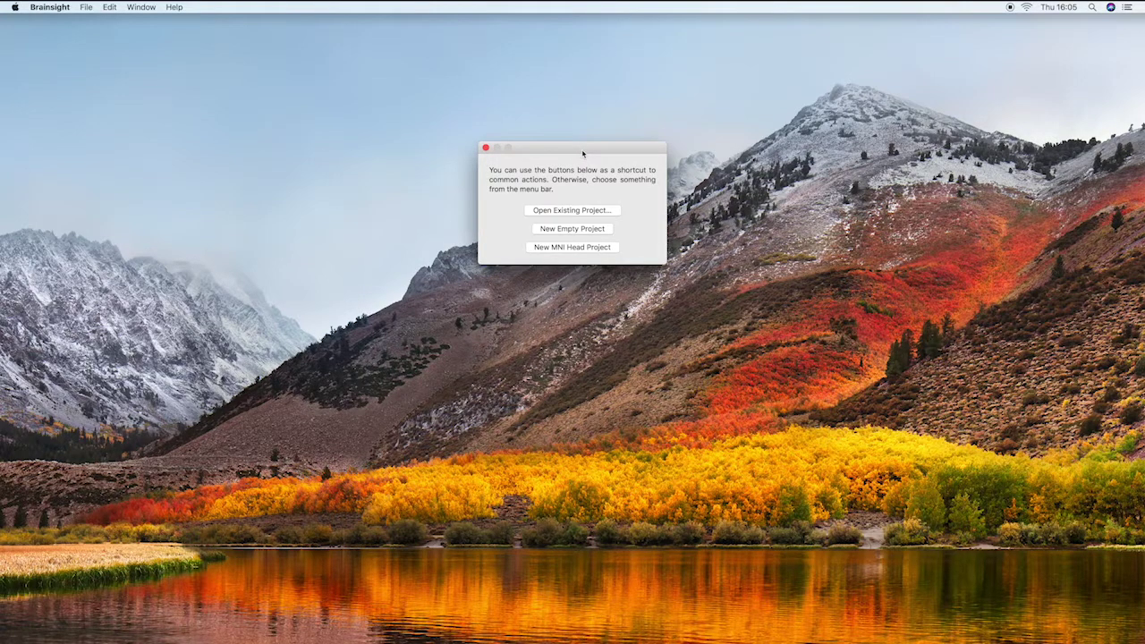
left_click(573, 247)
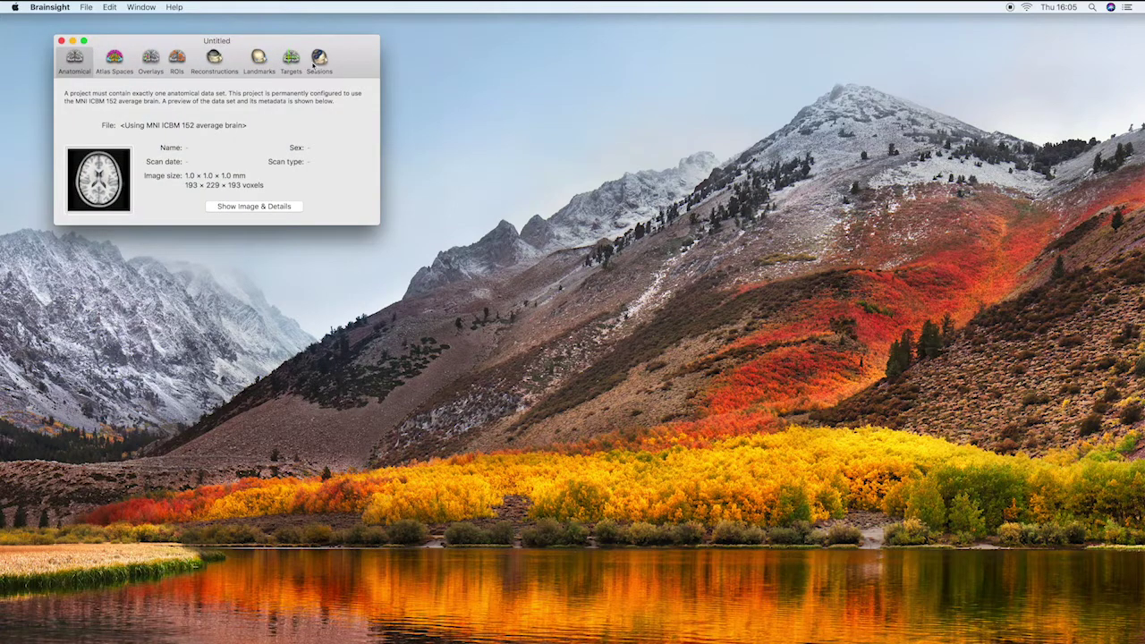
left_click(291, 59)
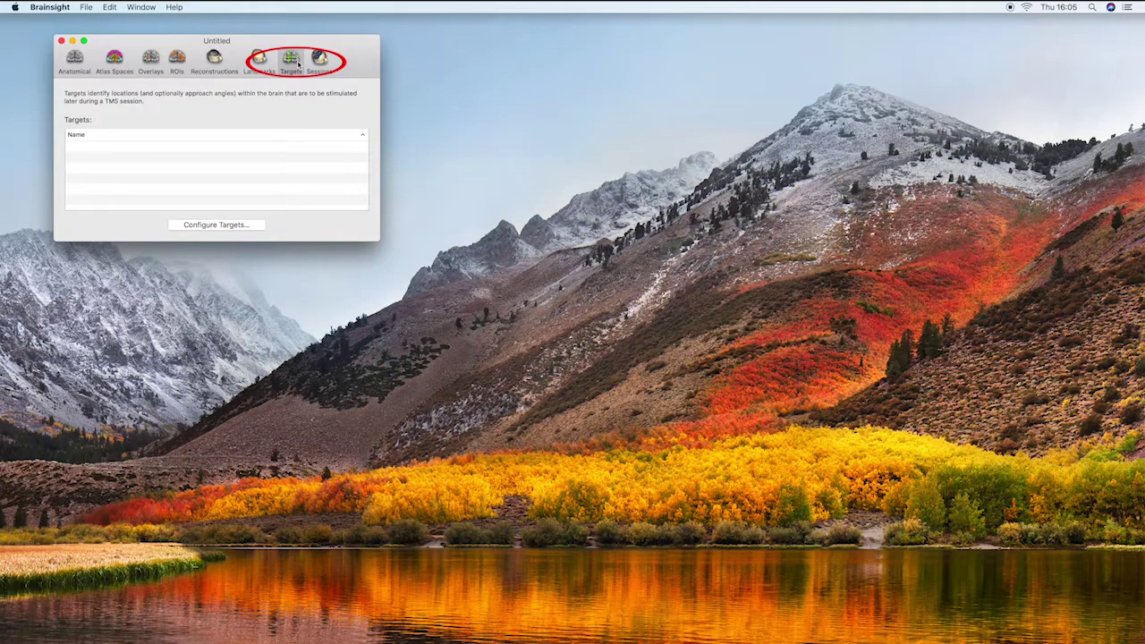
left_click(226, 227)
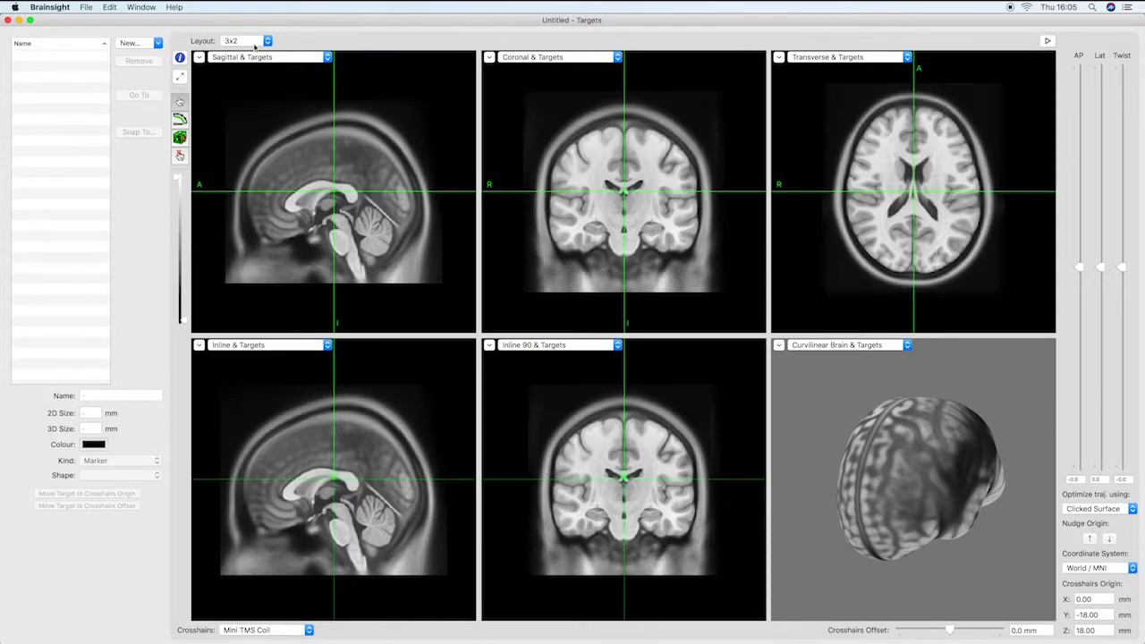
Step: Set the layout to 1|3 and show Curvilinear Brain & Targets in the main view, rotated to the right hemisphere
left_click(256, 43)
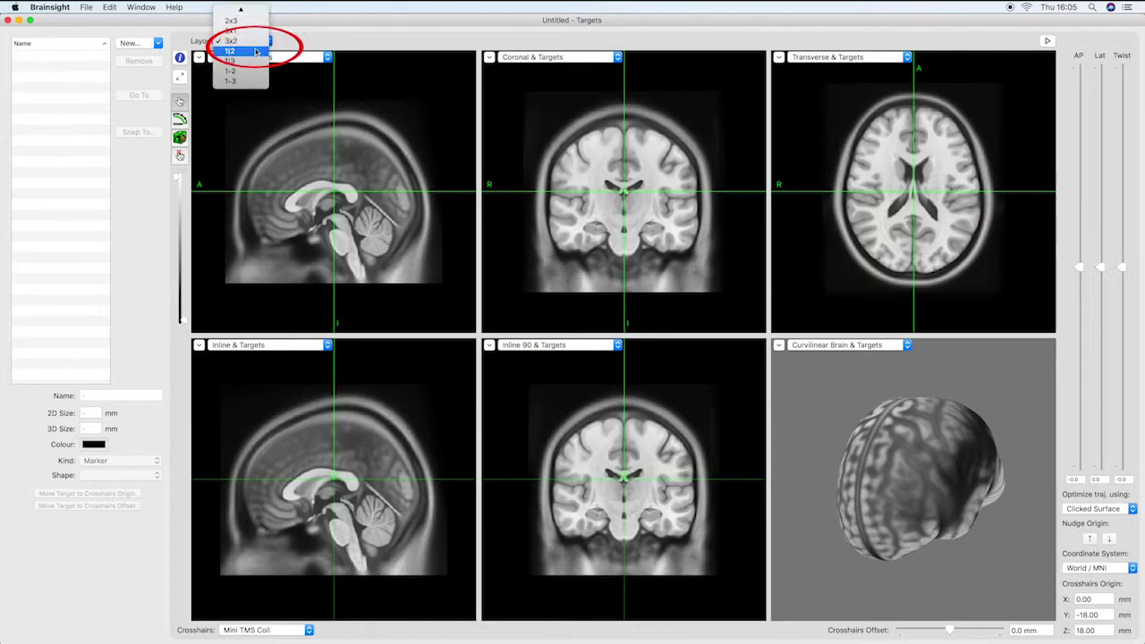
left_click(250, 61)
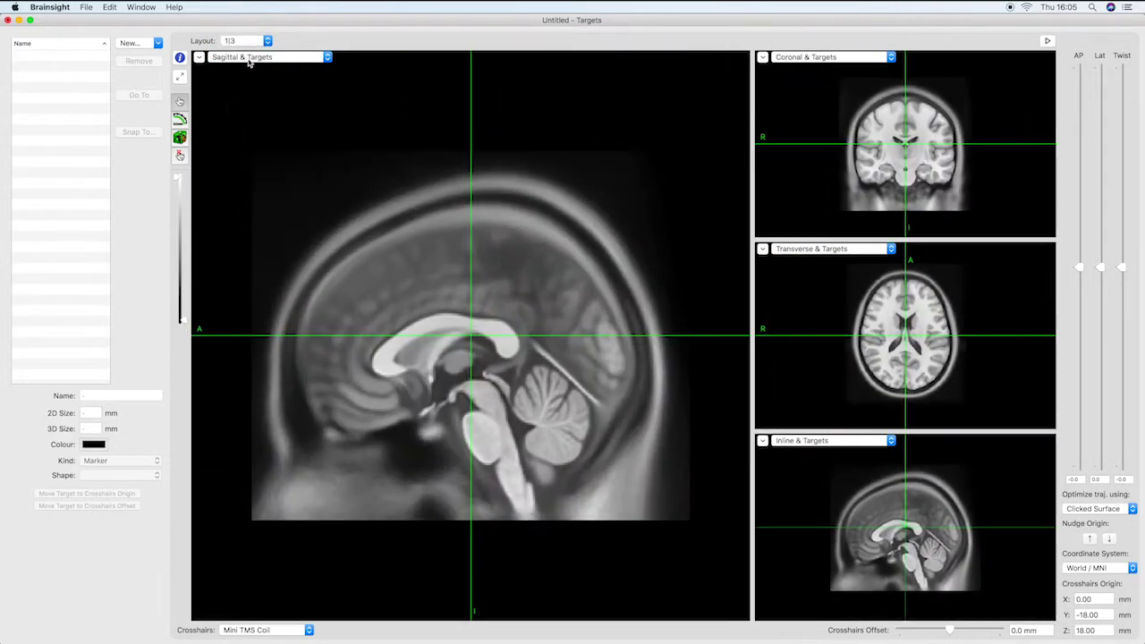
left_click(251, 61)
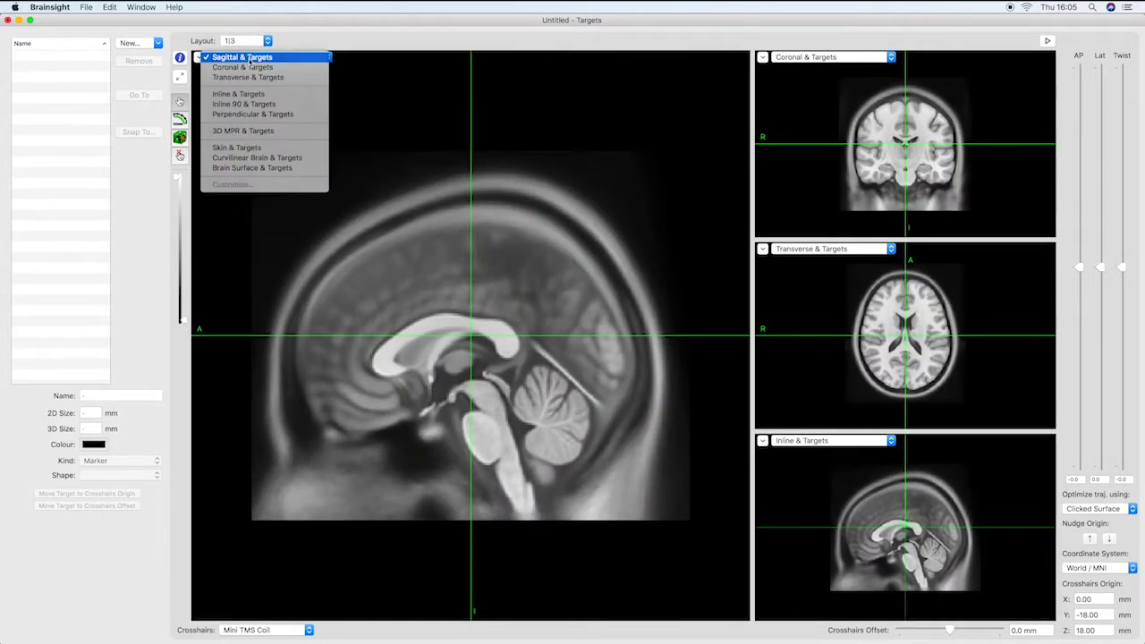
left_click(266, 157)
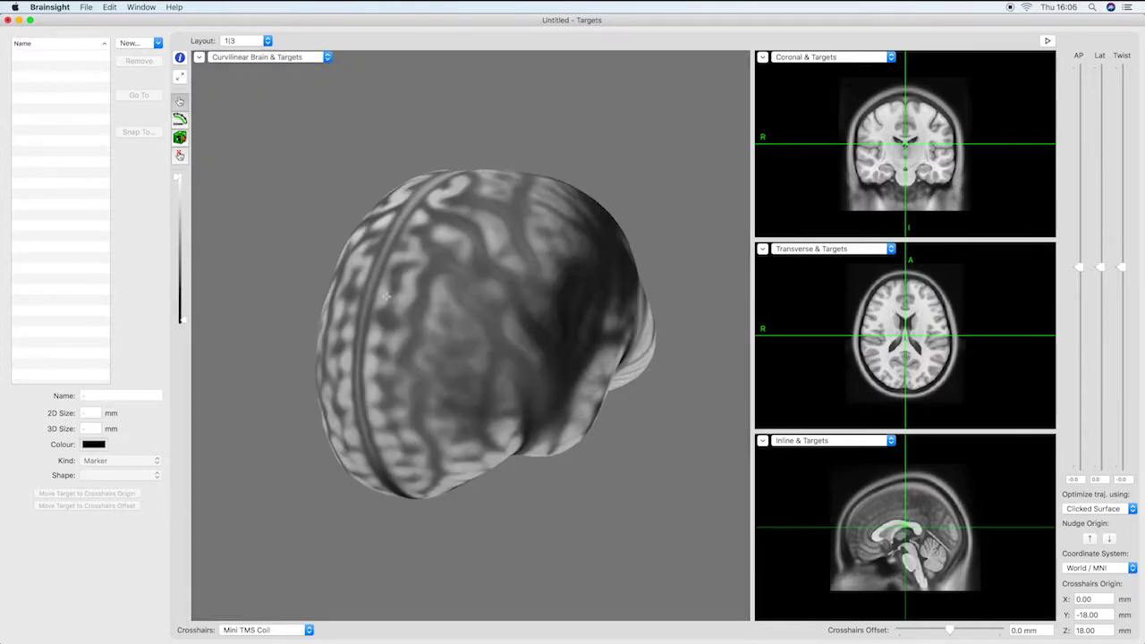
left_click_drag(383, 313, 533, 323)
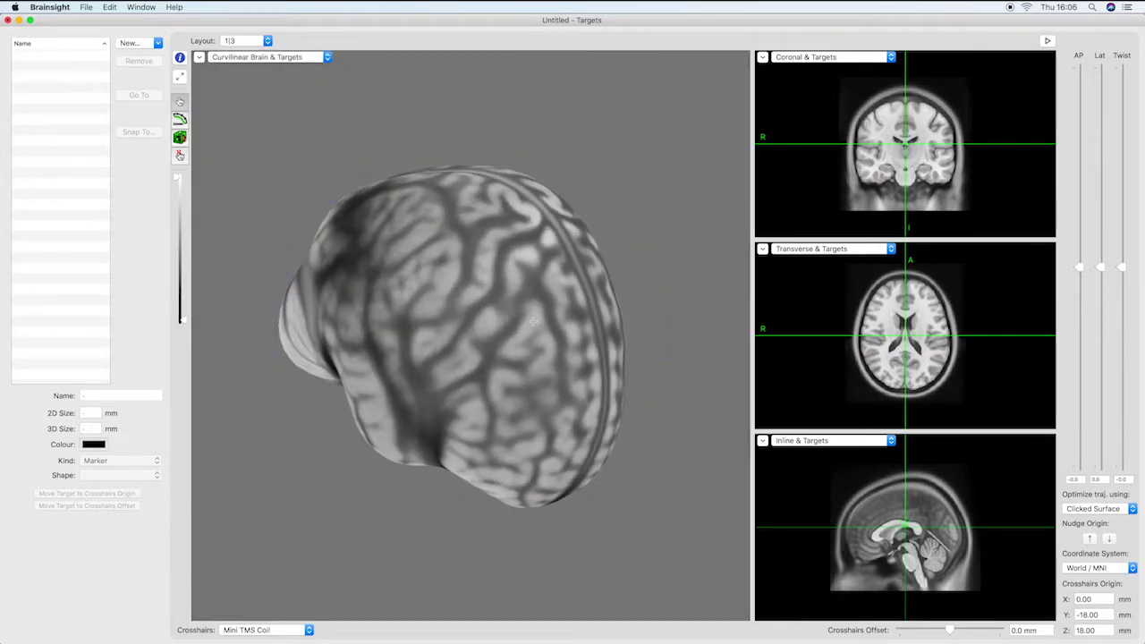
Step: Set the crosshairs origin to X 36, Y -45 and Z 51 mm in World / MNI coordinates
left_click(1084, 600)
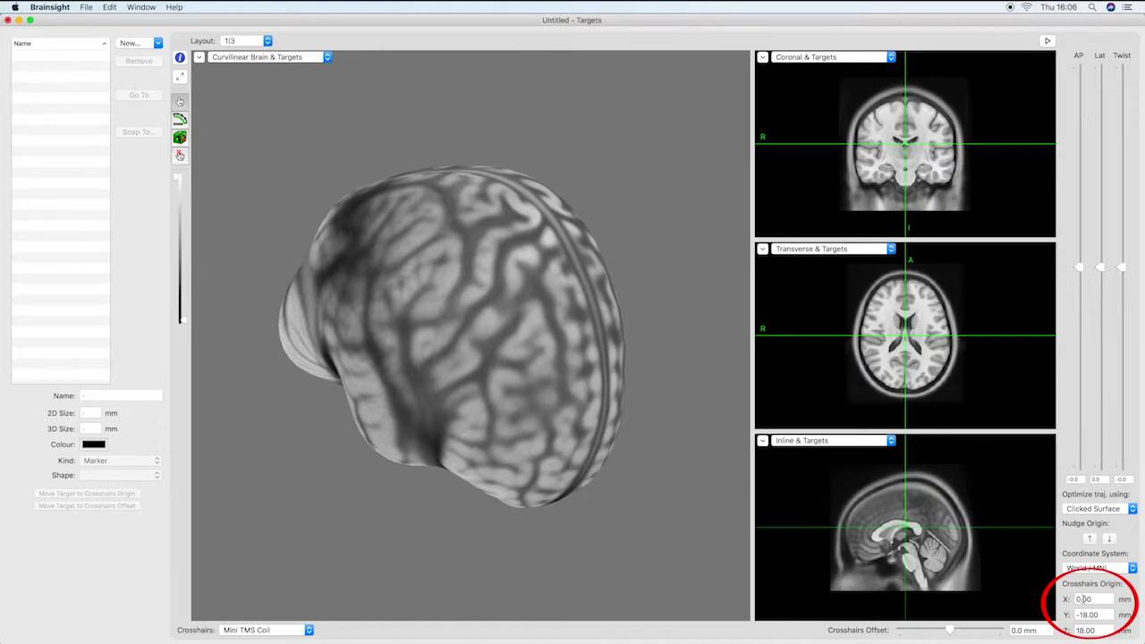
left_click(1079, 599)
type("36")
key("Tab")
type("-45")
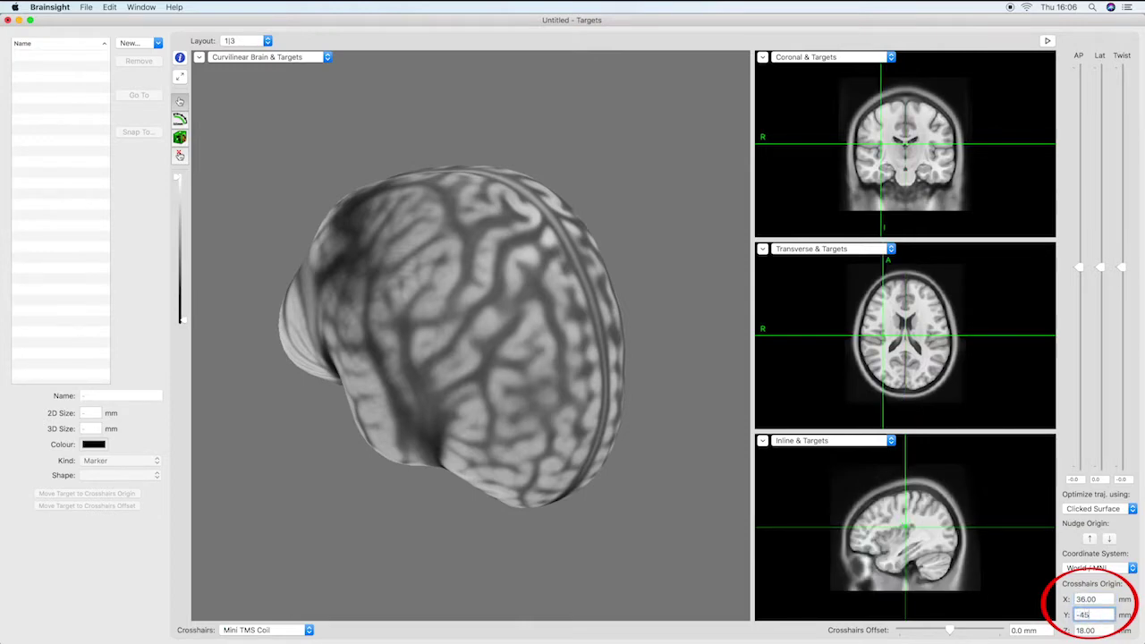
key("Tab")
type("51")
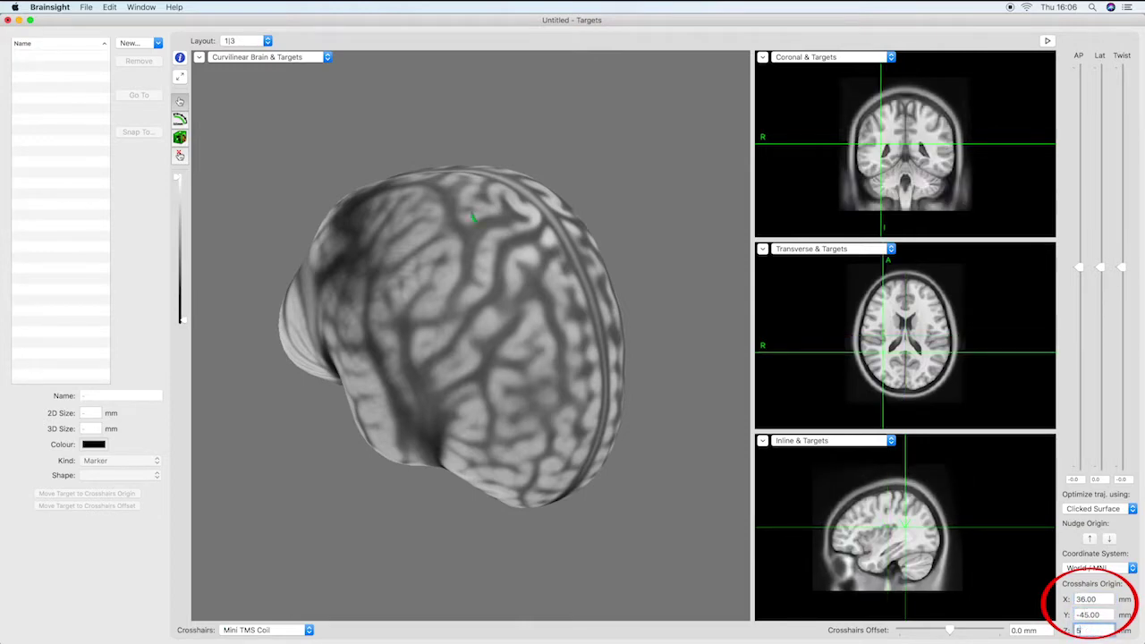
key("Return")
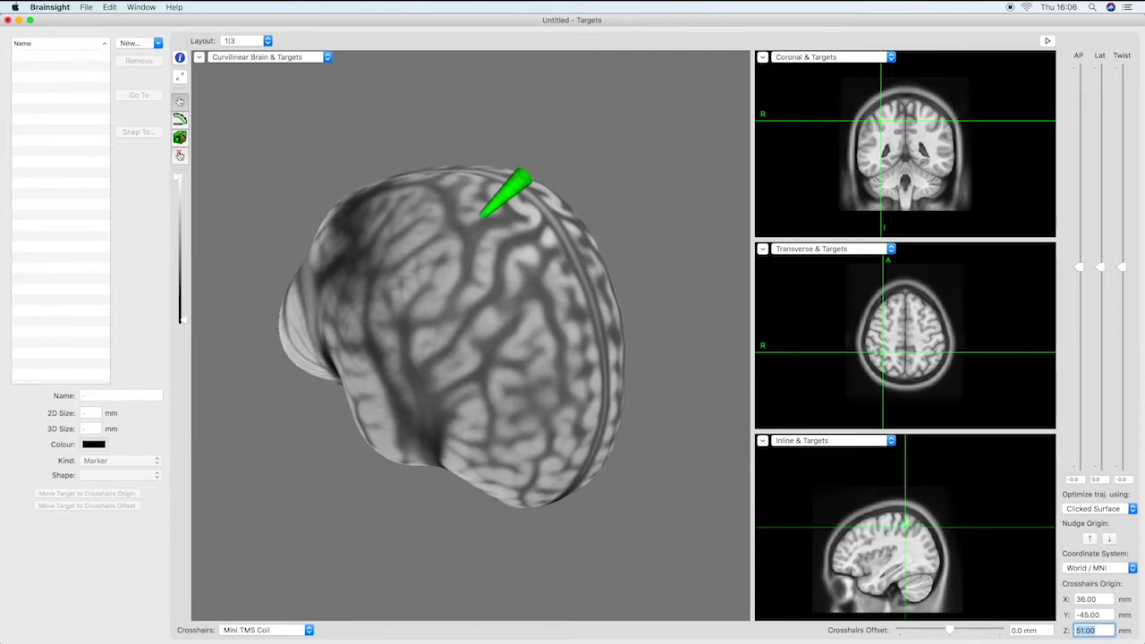
Step: Add a marker target at the crosshairs and nudge the origin up with the trajectory optimized using Skin
left_click(154, 43)
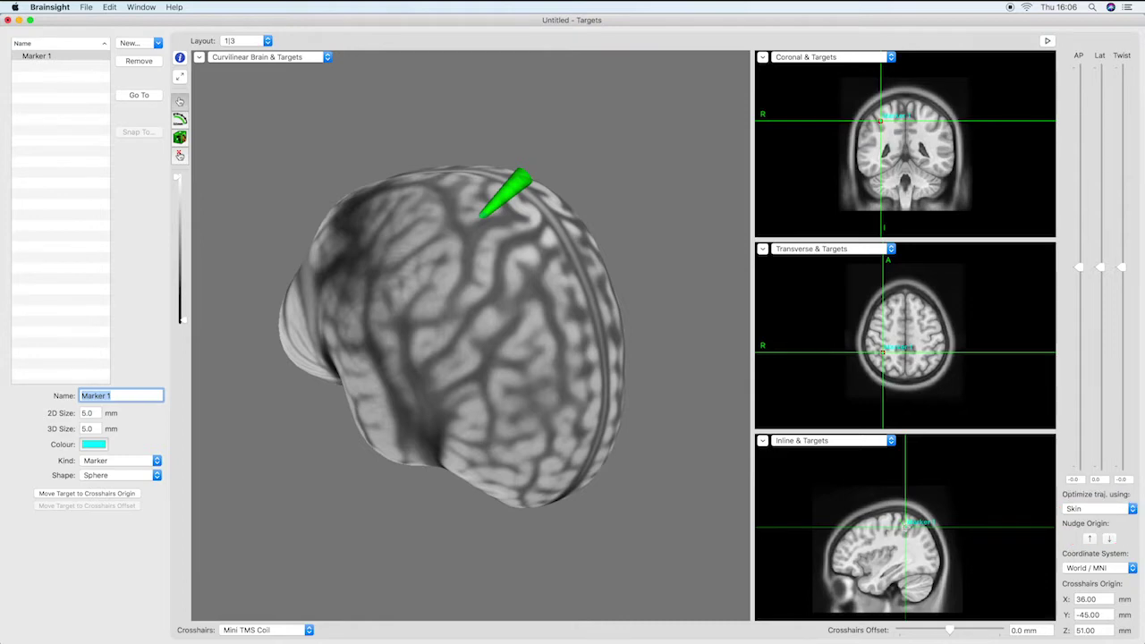
left_click(1090, 538)
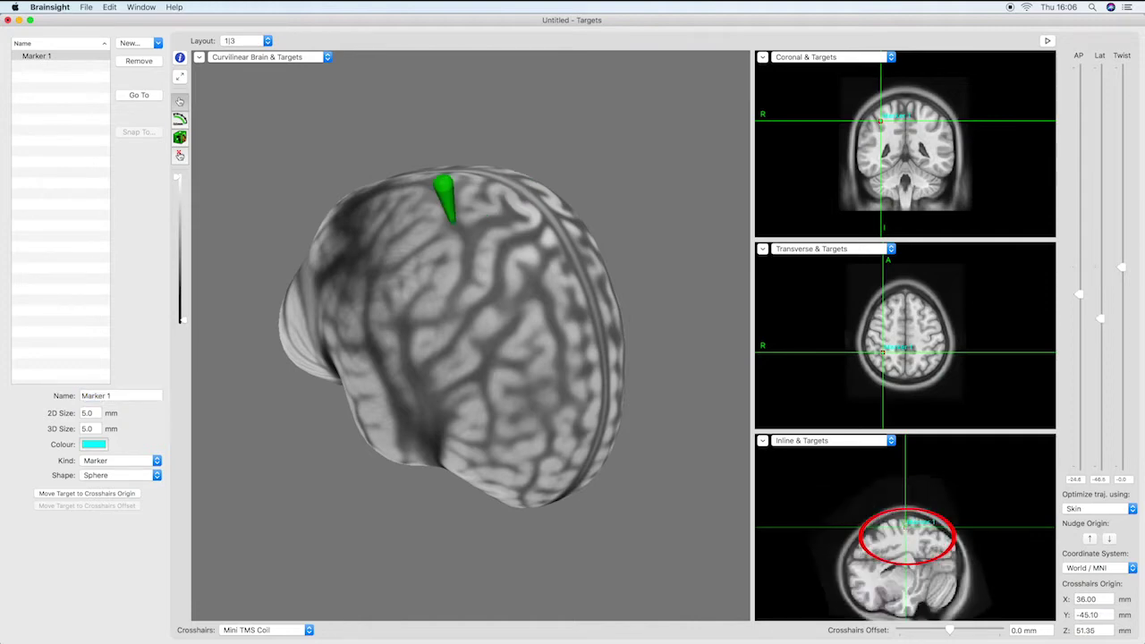
Step: Restore the nudged crosshairs origin to X 36, Y -45 and Z 51 mm
left_click(1083, 598)
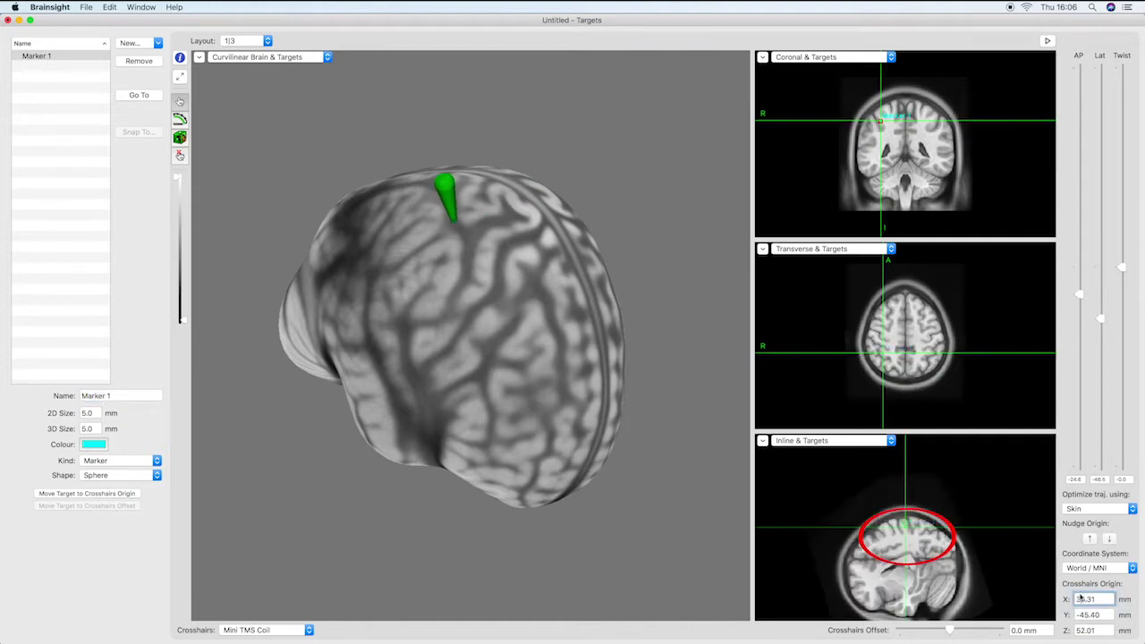
key("BackSpace")
key("BackSpace")
key("BackSpace")
key("BackSpace")
type("6")
key("Tab")
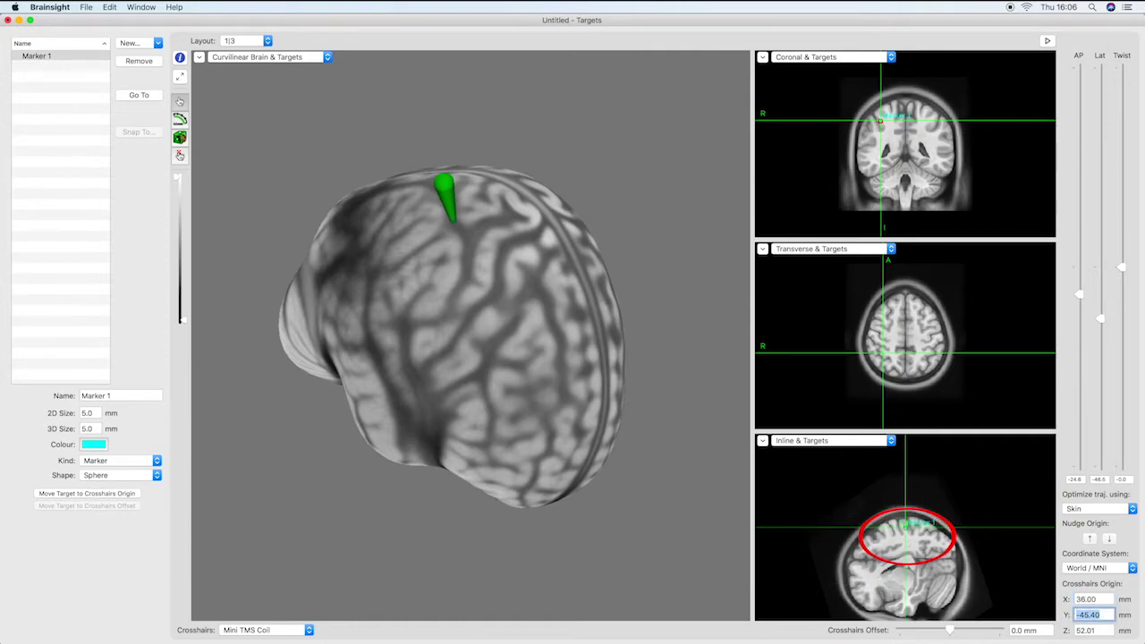
type("-45")
key("Tab")
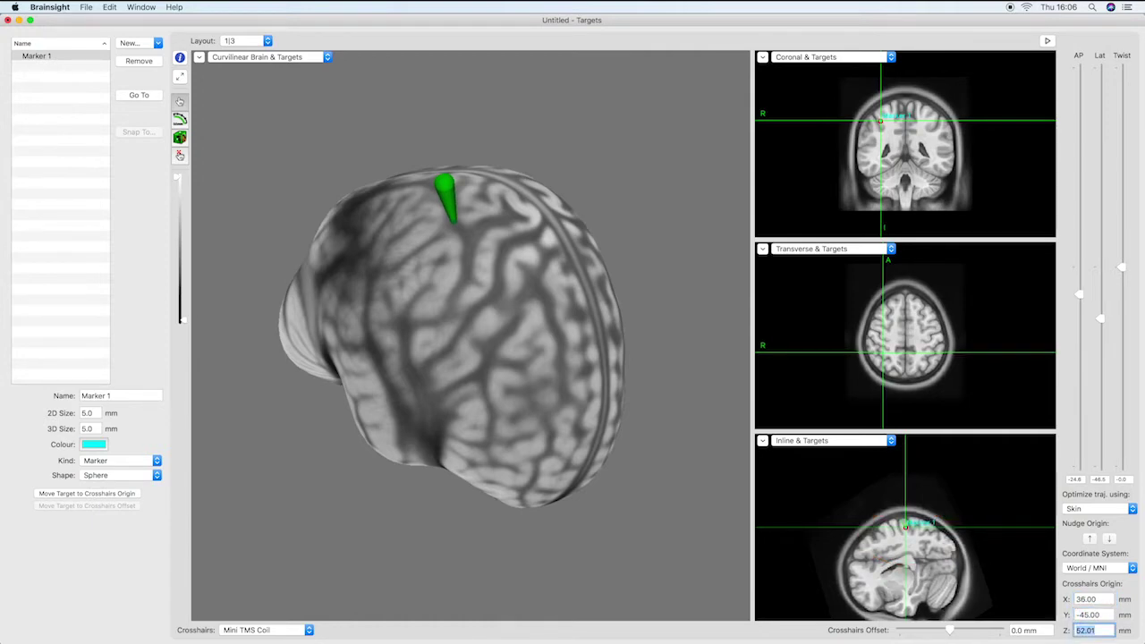
type("51")
key("Return")
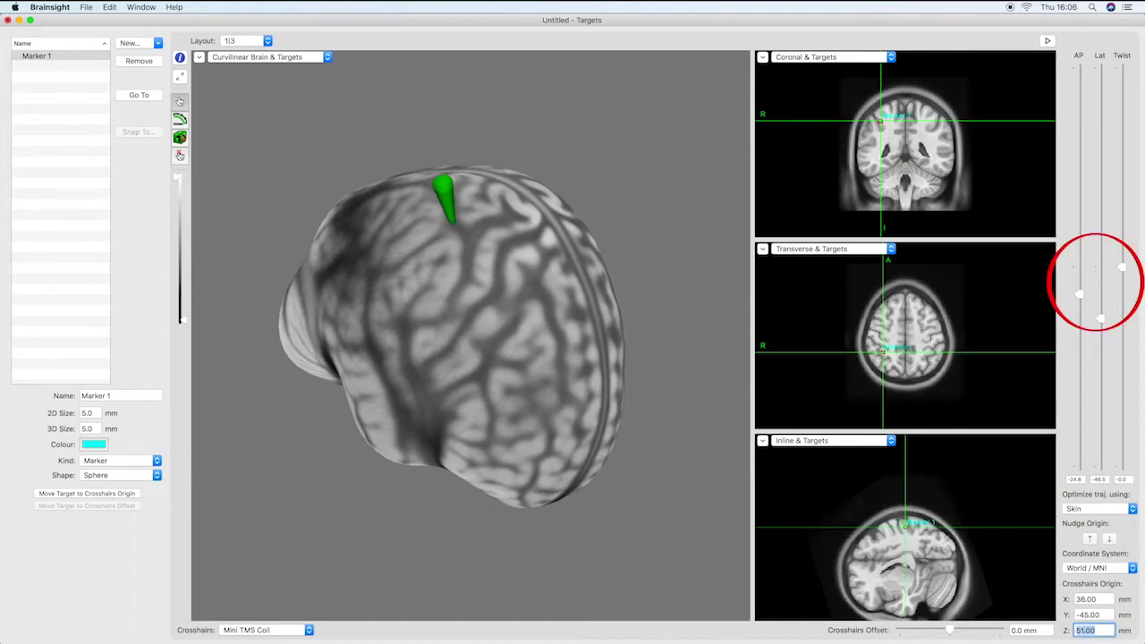
Step: Set the twist to about -157 degrees, save the orientation as a trajectory target named Right SPC, and close the target configuration
left_click_drag(1123, 269, 1128, 445)
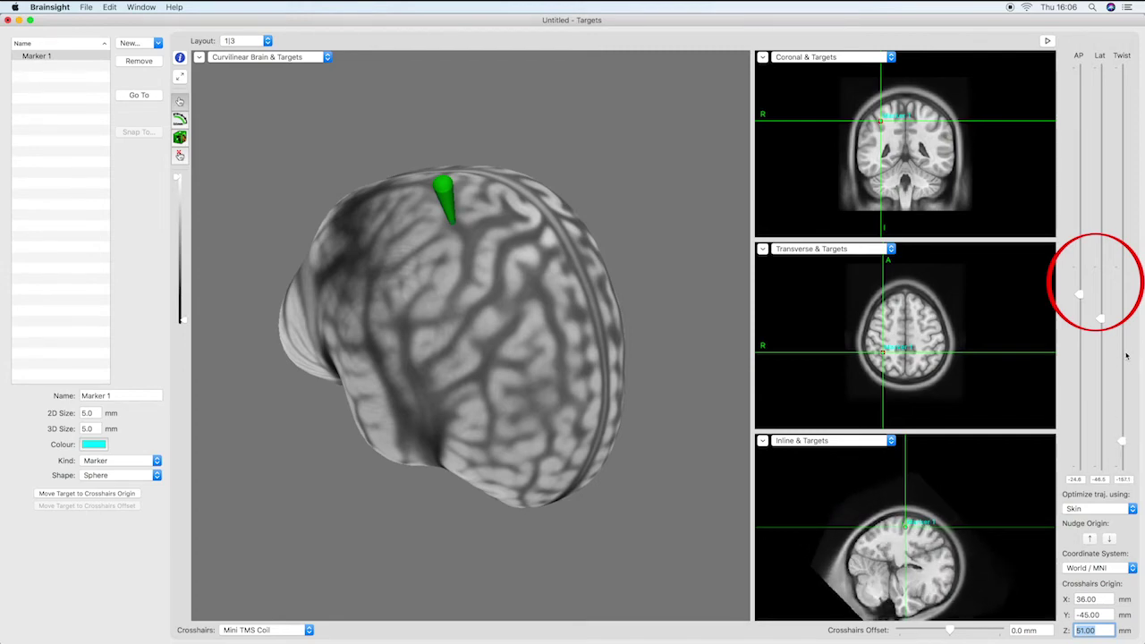
left_click(149, 43)
left_click(152, 66)
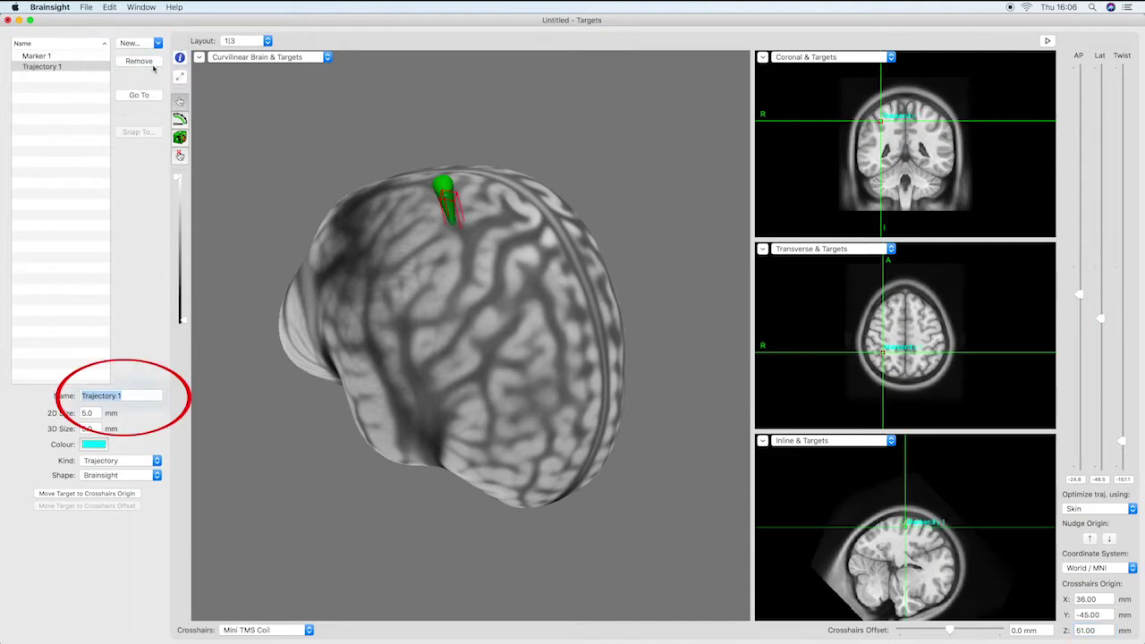
type("Right SPC")
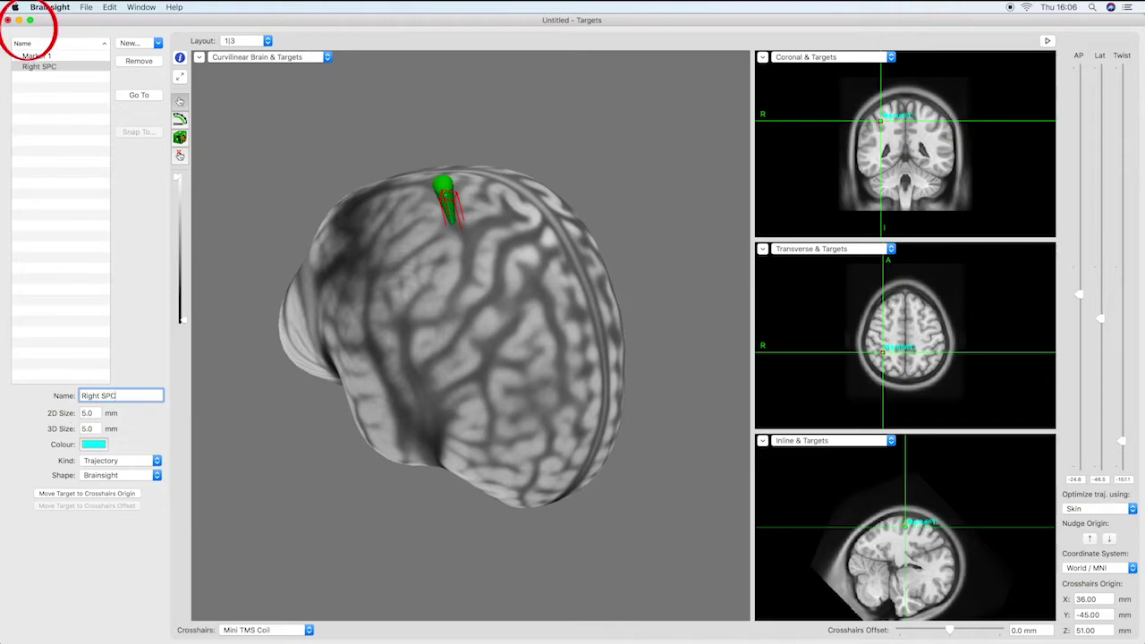
left_click(8, 20)
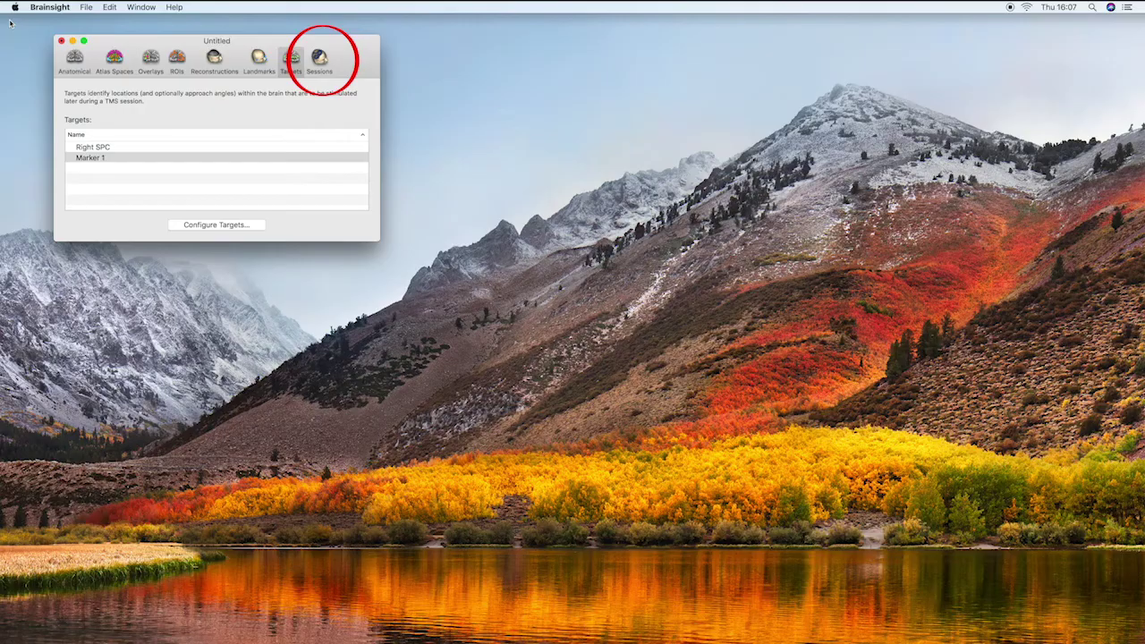
Step: Create a new online session in the project
left_click(320, 59)
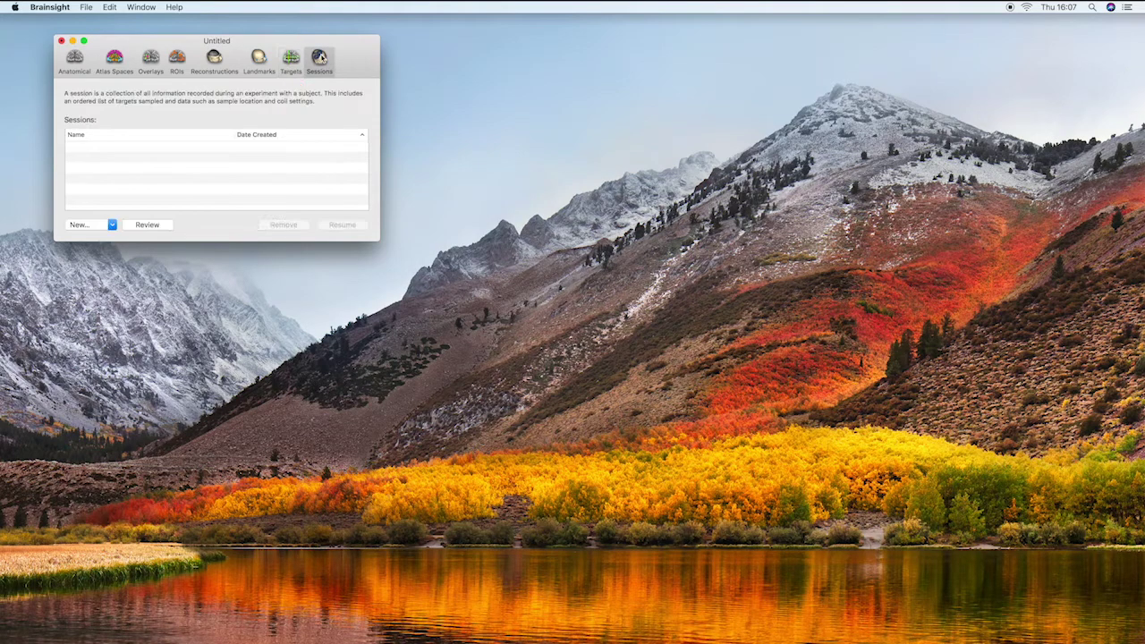
left_click(99, 226)
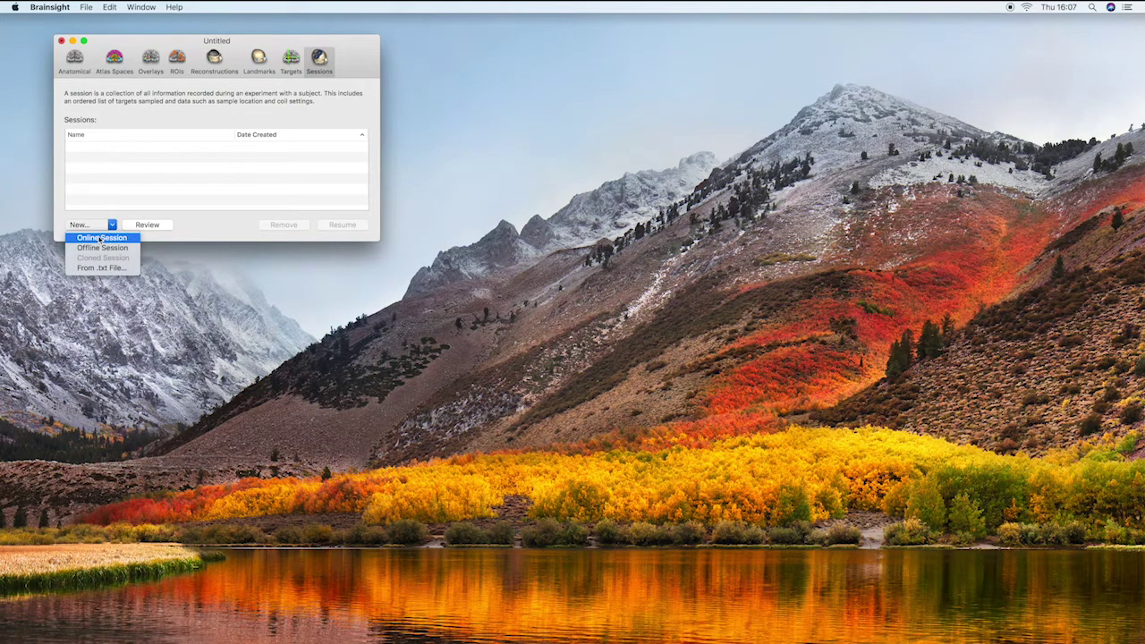
left_click(102, 238)
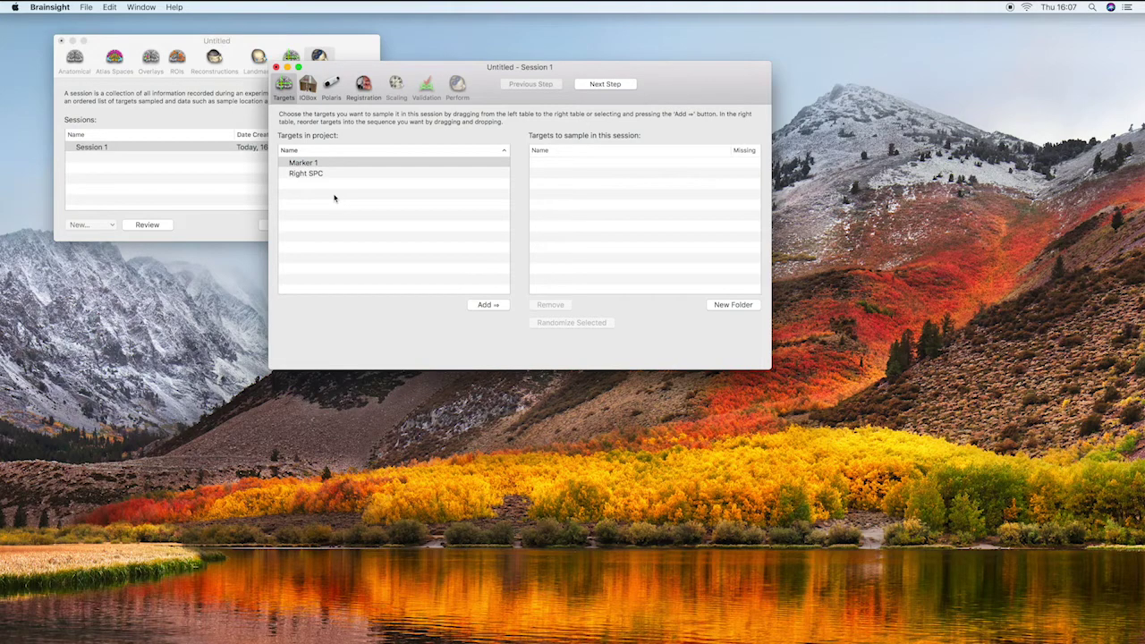
Step: Add the Right SPC target to the targets to sample in this session and proceed to the next session step
left_click(327, 173)
left_click(490, 305)
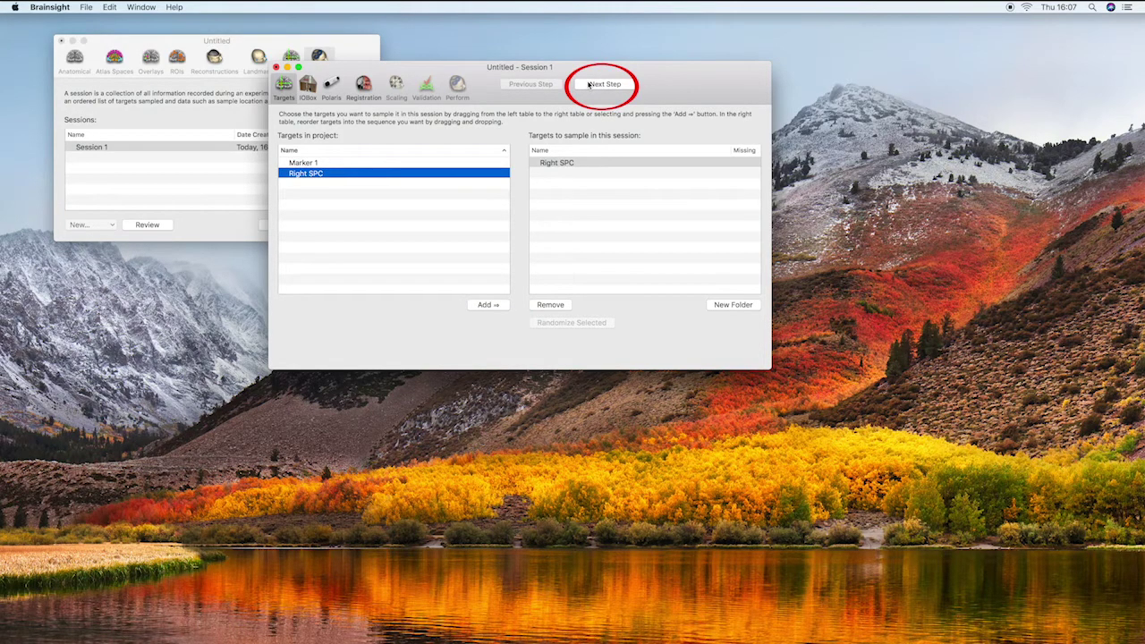
left_click(591, 84)
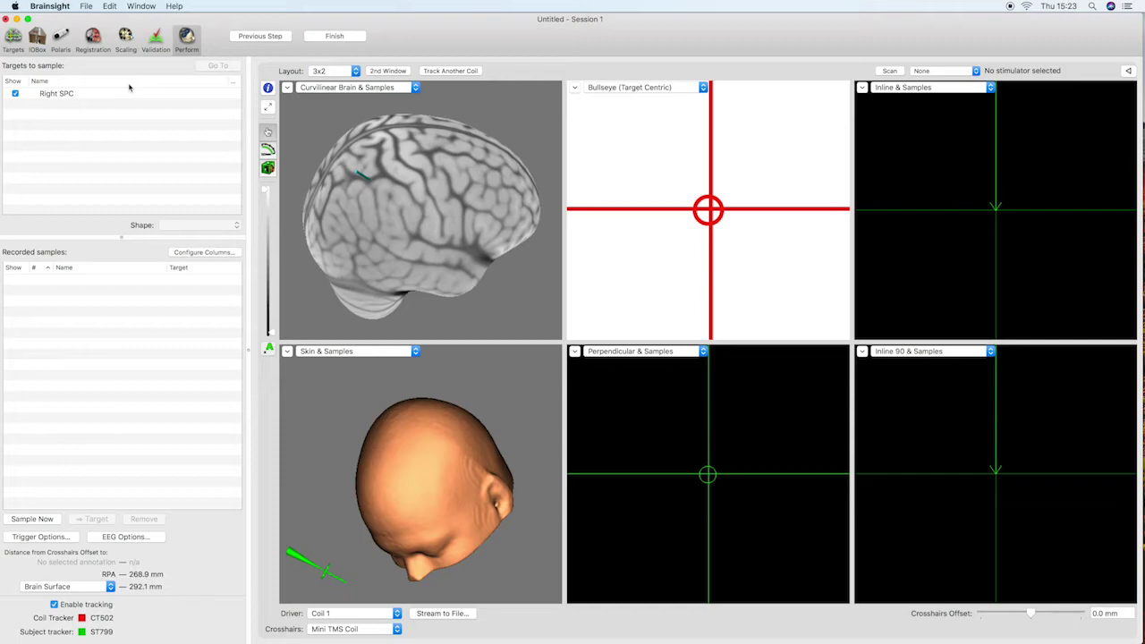
Step: Select Right SPC as the target to sample and set the view layout to 1|2
left_click(70, 97)
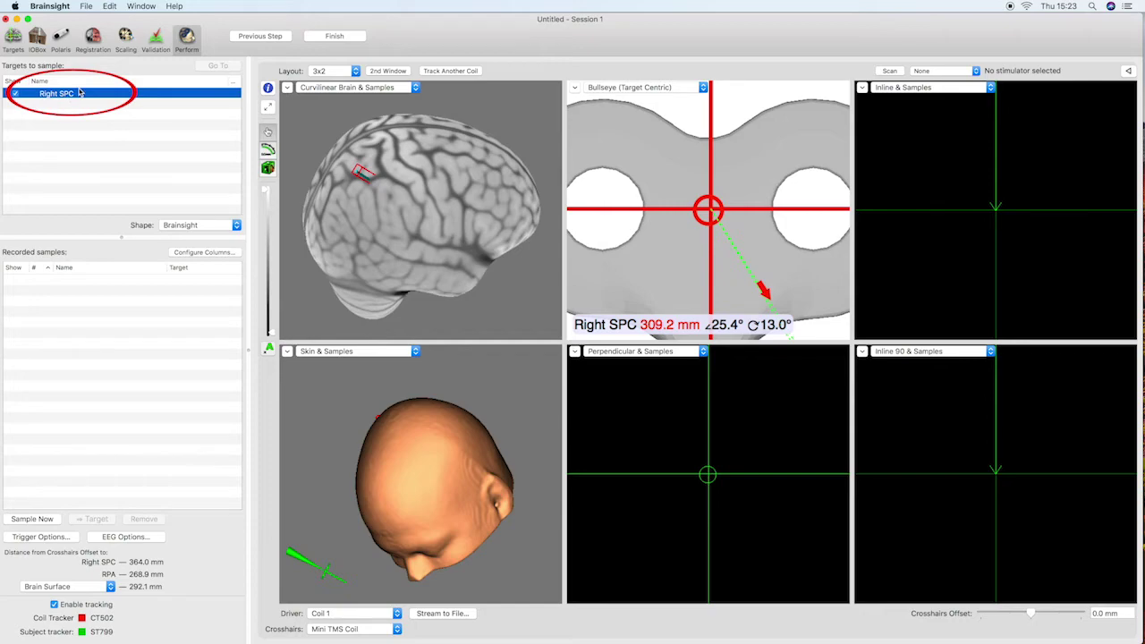
left_click(336, 70)
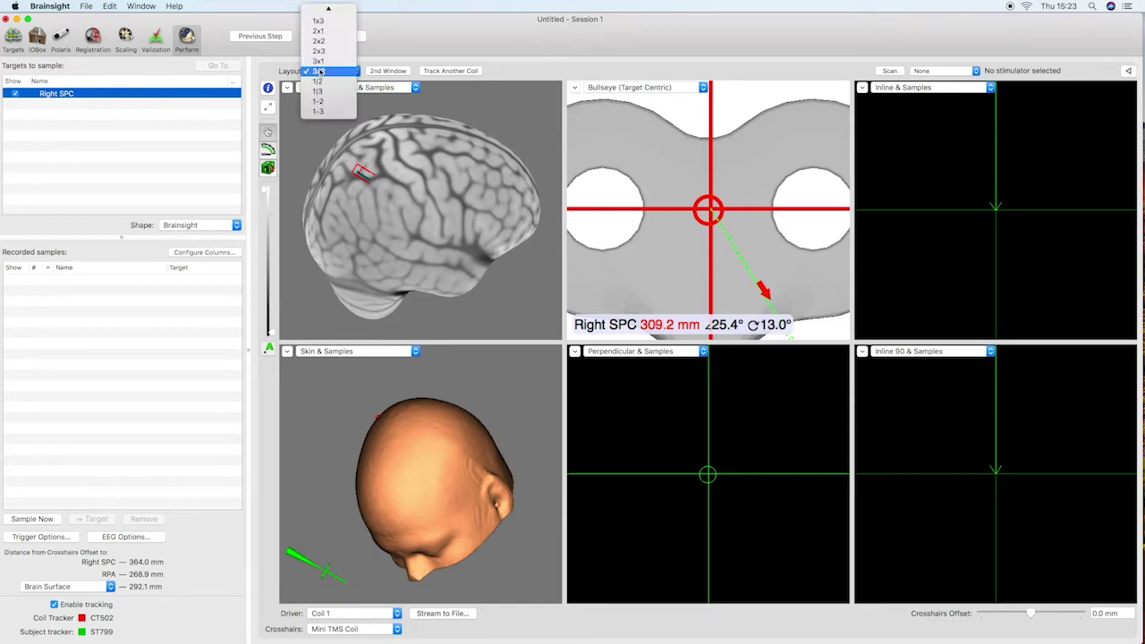
left_click(318, 82)
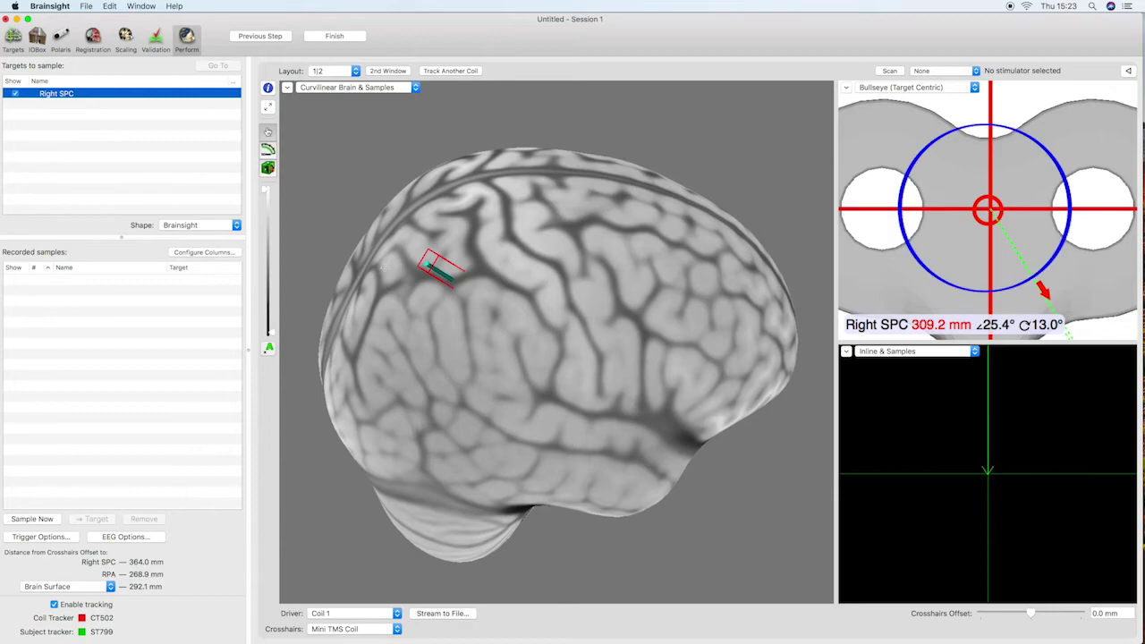